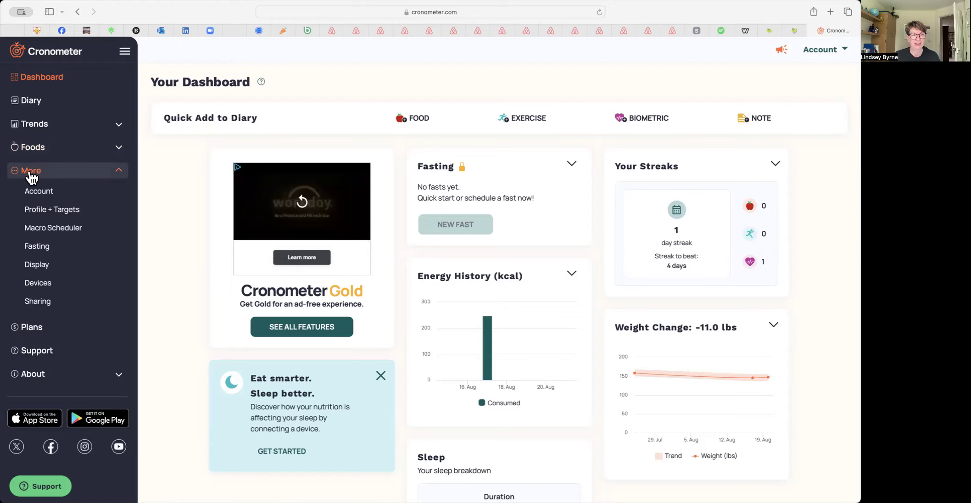
Open the Profile + Targets page and review the profile details down to the Energy Burned section
{"action": "left_click", "coordinate": [54, 213]}
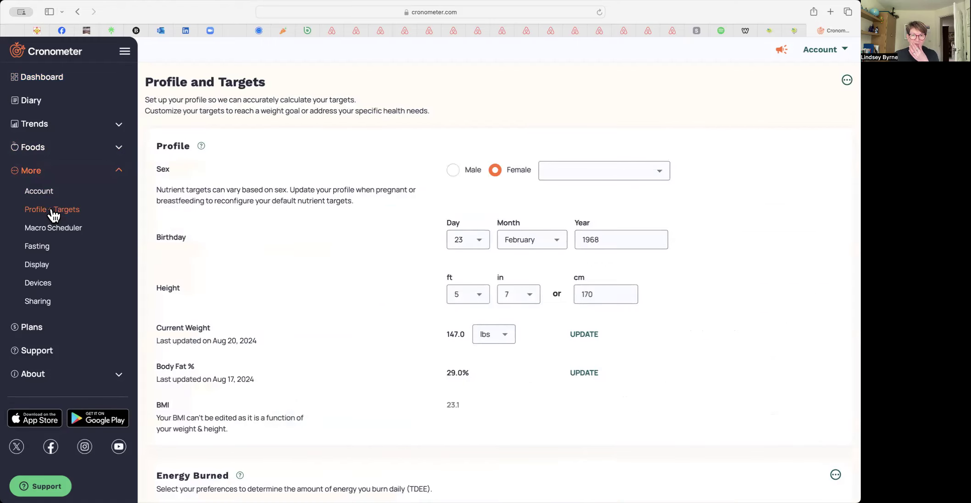
{"action": "scroll", "coordinate": [302, 234], "scroll_direction": "up", "scroll_amount": 1}
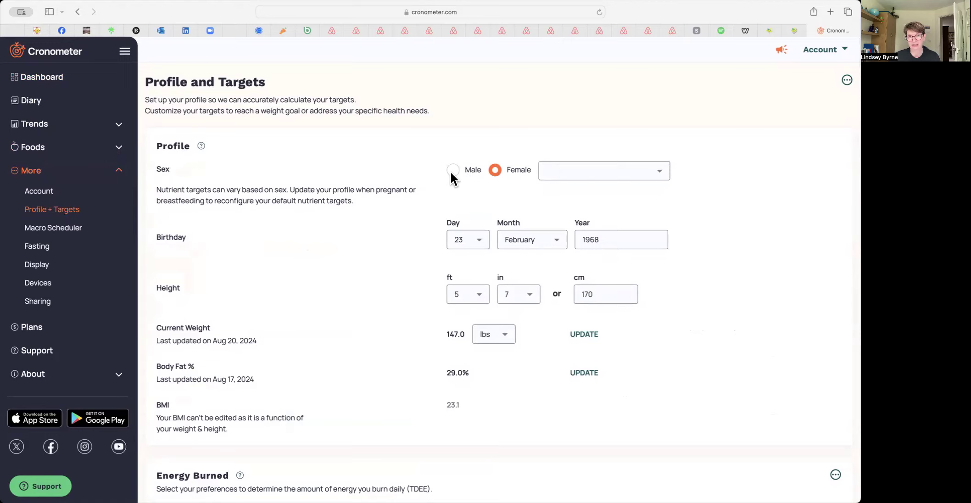
{"action": "scroll", "coordinate": [491, 189], "scroll_direction": "down", "scroll_amount": 3}
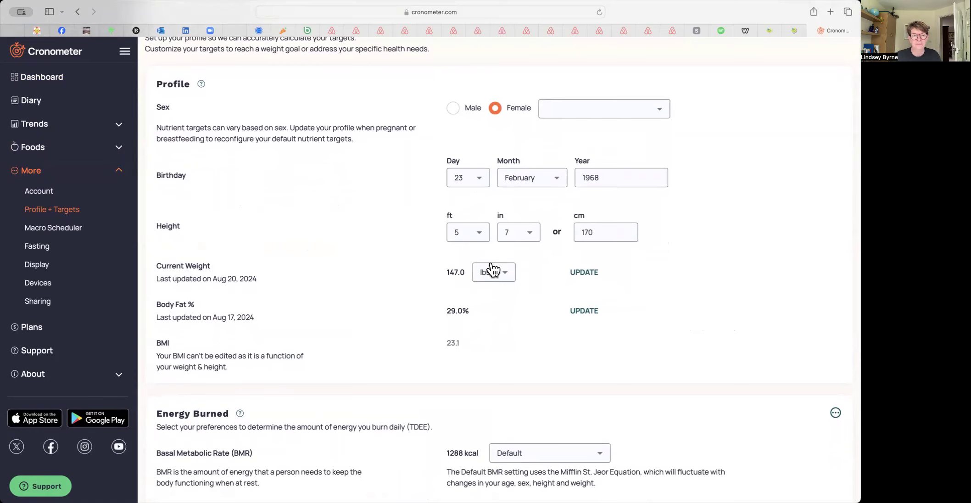
{"action": "scroll", "coordinate": [492, 270], "scroll_direction": "down", "scroll_amount": 2}
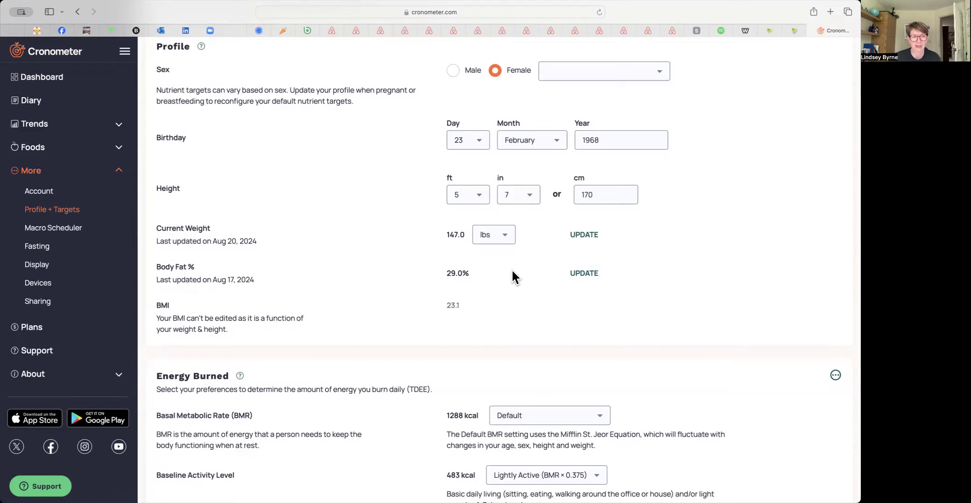
{"action": "scroll", "coordinate": [514, 272], "scroll_direction": "down", "scroll_amount": 1}
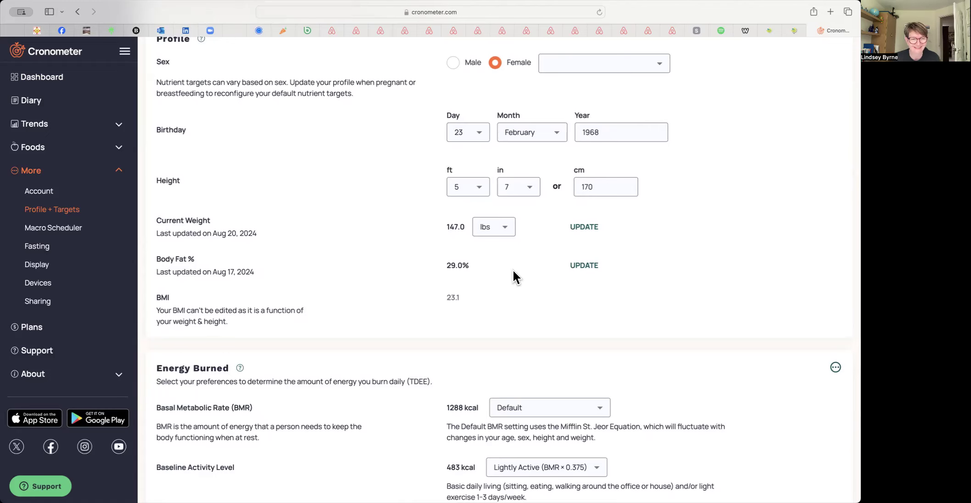
{"action": "scroll", "coordinate": [512, 271], "scroll_direction": "down", "scroll_amount": 10}
{"action": "scroll", "coordinate": [512, 269], "scroll_direction": "down", "scroll_amount": 2}
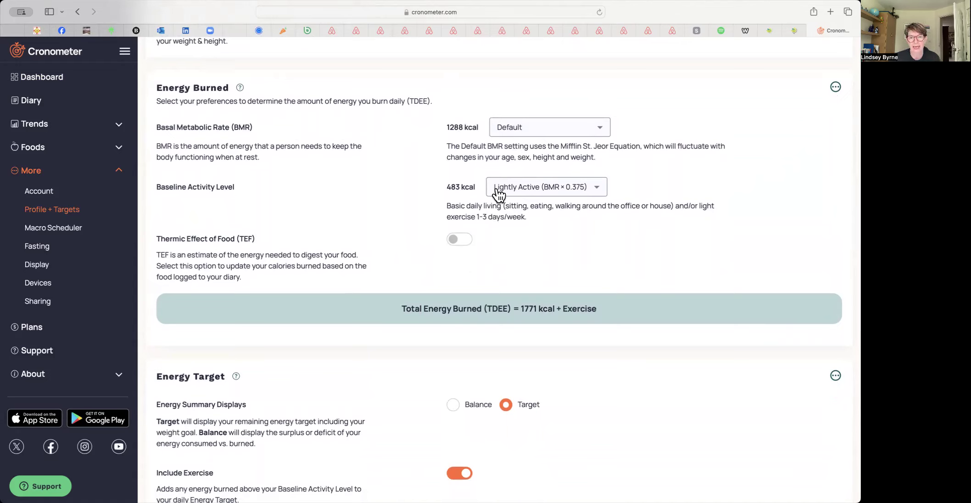
Try the Sedentary (BMR × 0.2) baseline activity level, and return it to Lightly Active (BMR × 0.375)
{"action": "left_click", "coordinate": [598, 189]}
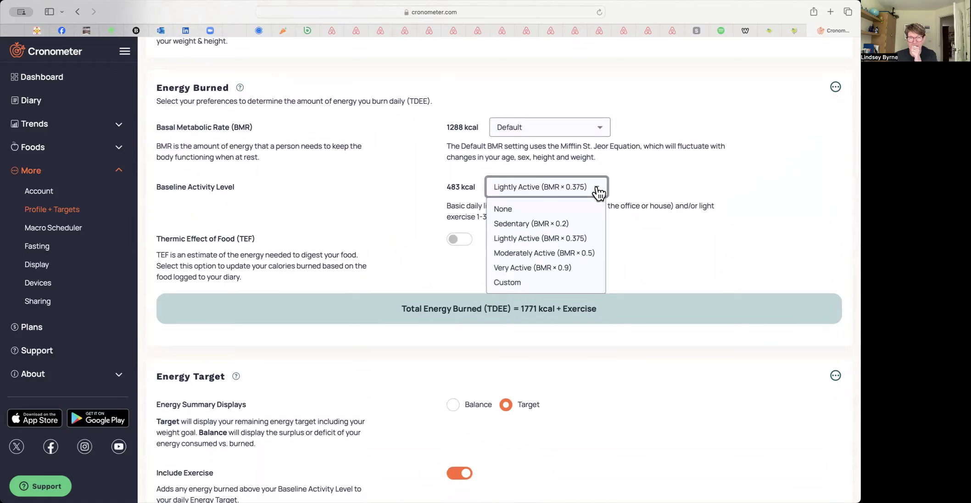
{"action": "left_click", "coordinate": [553, 225]}
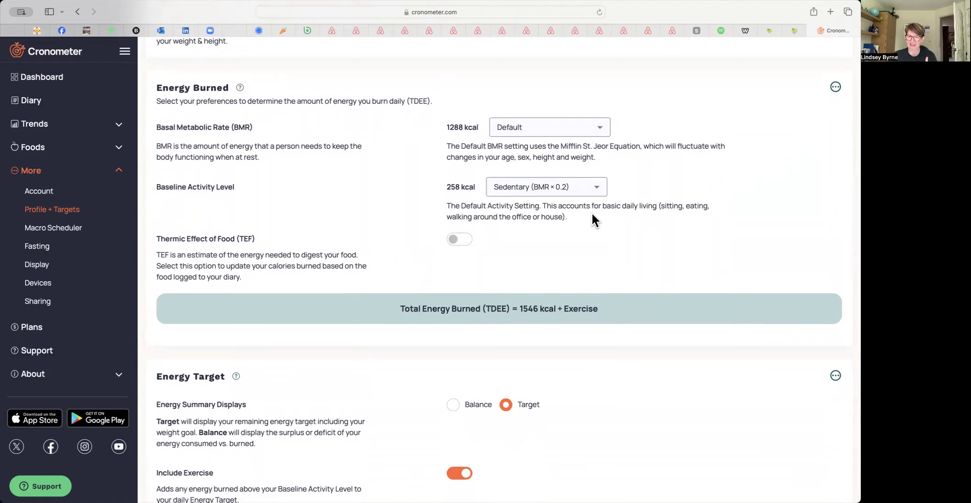
{"action": "left_click", "coordinate": [594, 189]}
{"action": "left_click", "coordinate": [565, 239]}
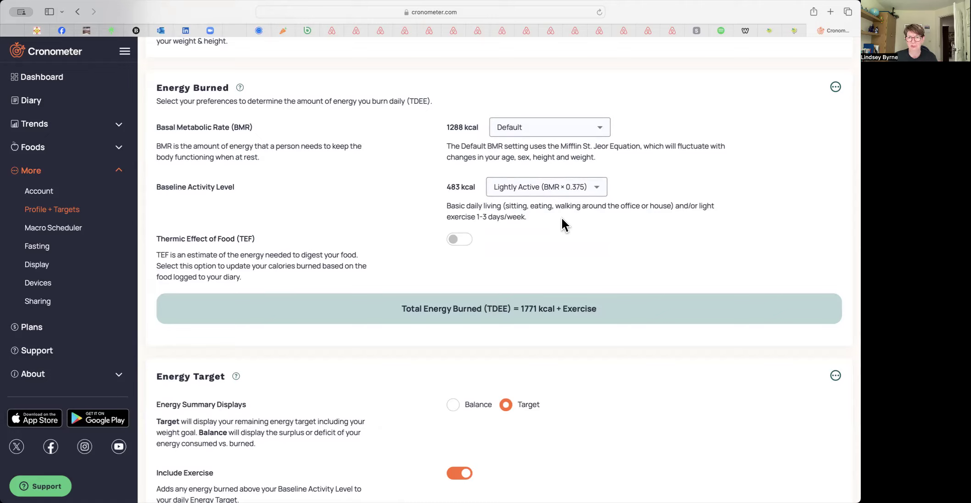
Try the Moderately Active (BMR × 0.5) baseline activity level, and restore Lightly Active (BMR × 0.375)
{"action": "left_click", "coordinate": [599, 189]}
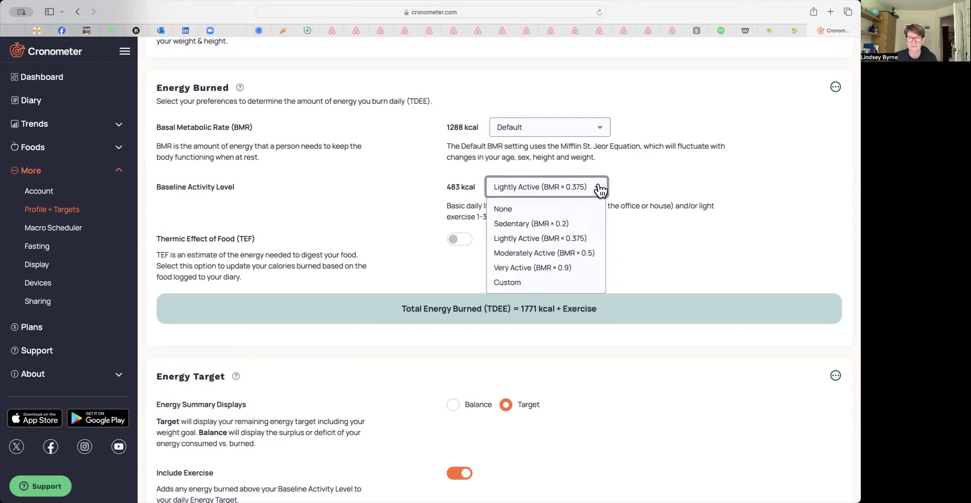
{"action": "left_click", "coordinate": [573, 253]}
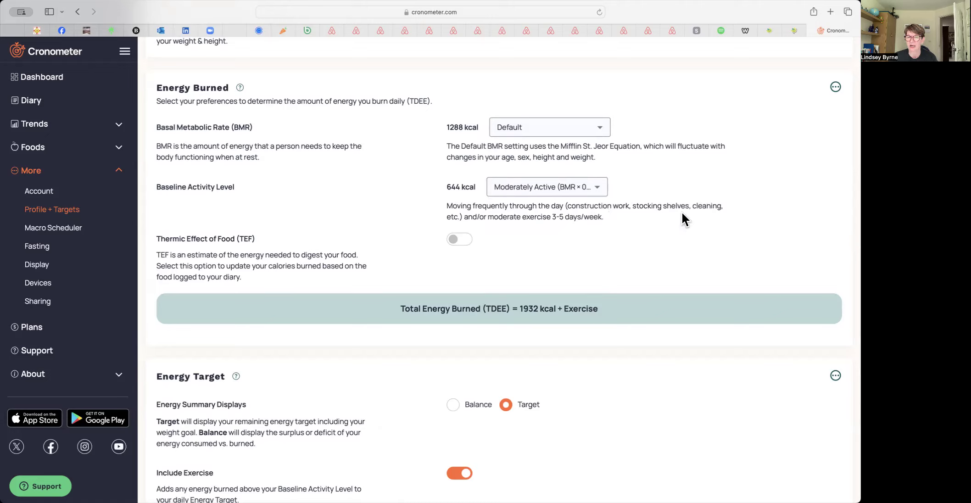
{"action": "left_click", "coordinate": [597, 190]}
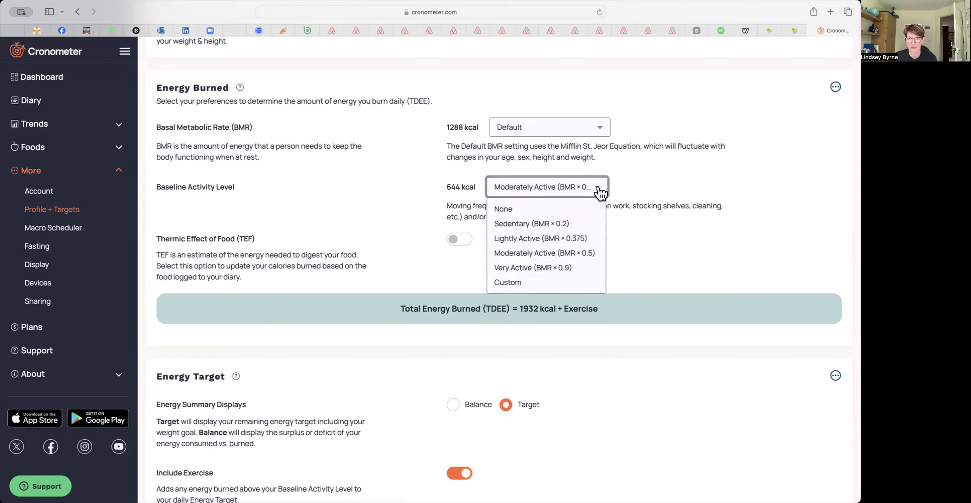
{"action": "left_click", "coordinate": [554, 240]}
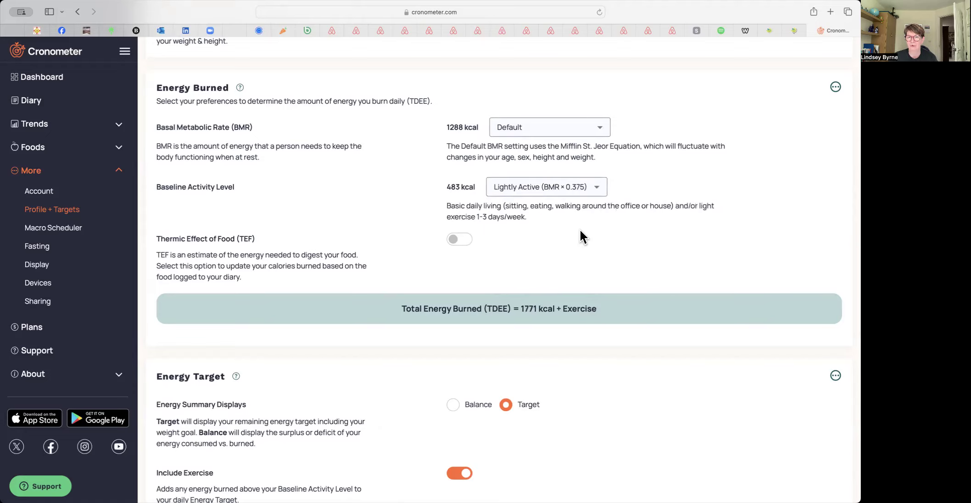
Review the Total Energy Burned figure and the Energy Target settings, including summary display, exercise inclusion and weight goal
{"action": "scroll", "coordinate": [579, 228], "scroll_direction": "up", "scroll_amount": 2}
{"action": "scroll", "coordinate": [578, 229], "scroll_direction": "down", "scroll_amount": 4}
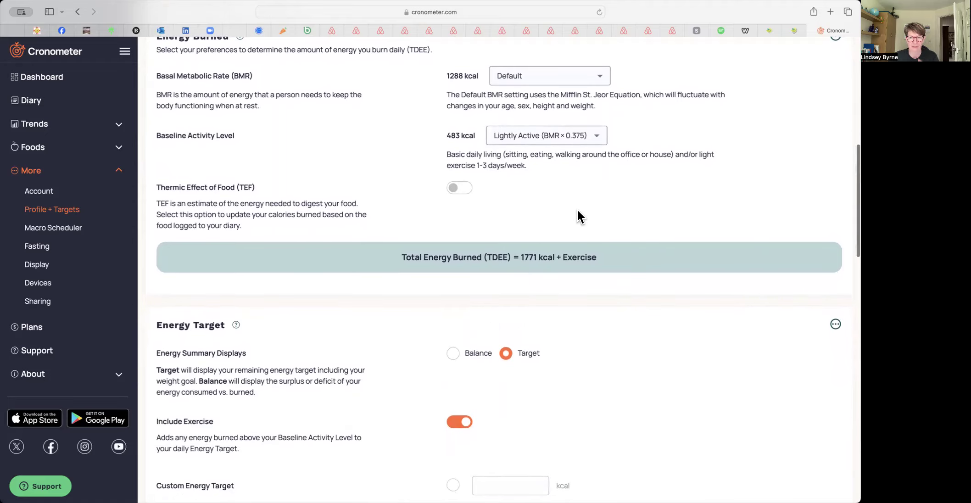
{"action": "scroll", "coordinate": [577, 211], "scroll_direction": "down", "scroll_amount": 3}
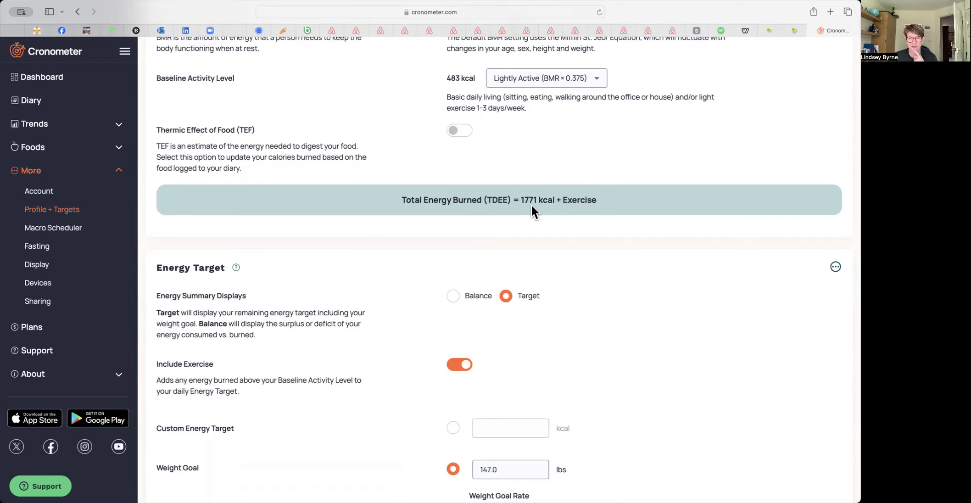
{"action": "scroll", "coordinate": [531, 206], "scroll_direction": "down", "scroll_amount": 3}
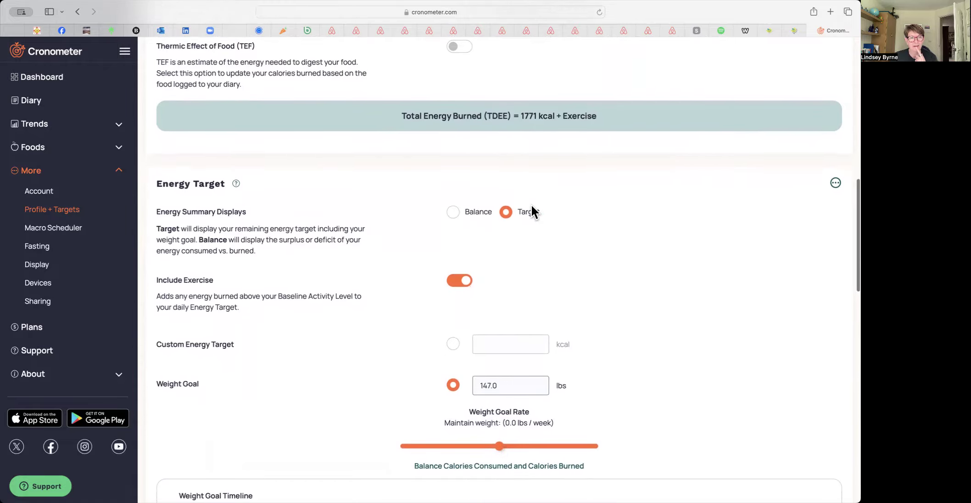
{"action": "scroll", "coordinate": [531, 212], "scroll_direction": "down", "scroll_amount": 1}
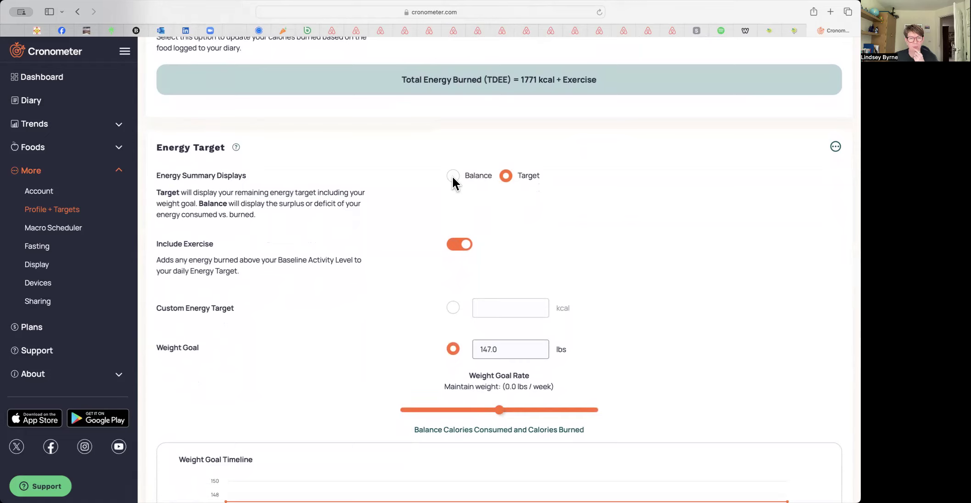
{"action": "scroll", "coordinate": [526, 212], "scroll_direction": "down", "scroll_amount": 3}
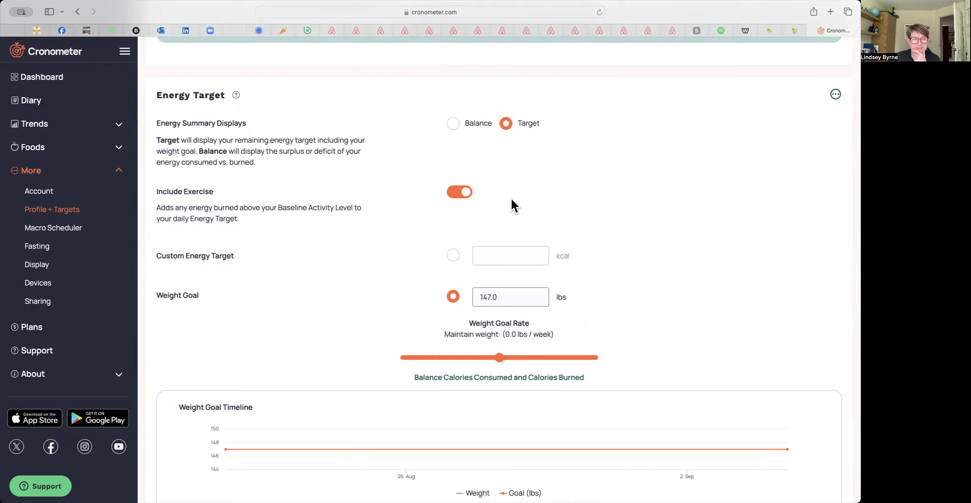
{"action": "scroll", "coordinate": [512, 201], "scroll_direction": "down", "scroll_amount": 4}
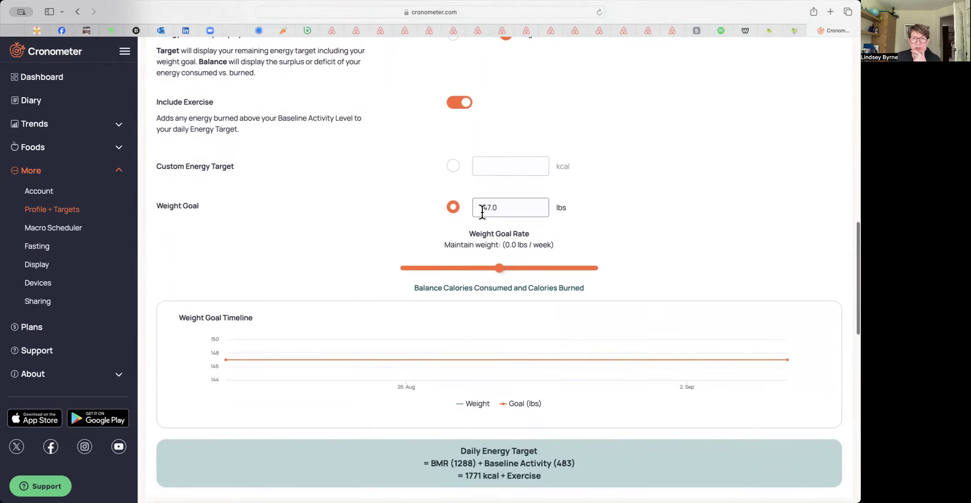
Try a weight goal rate of losing 1.0 lbs per week, and return it to maintaining weight at 0.0 lbs per week
{"action": "left_click", "coordinate": [513, 206]}
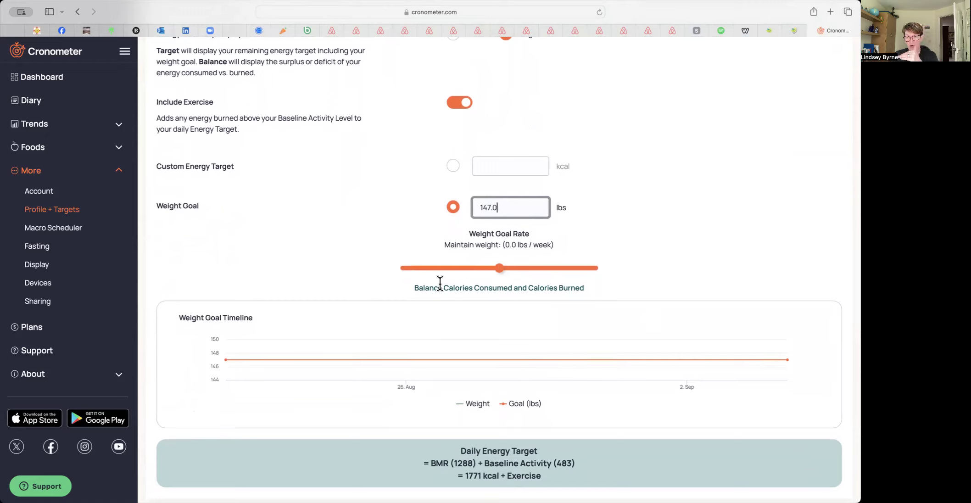
{"action": "left_click", "coordinate": [496, 267]}
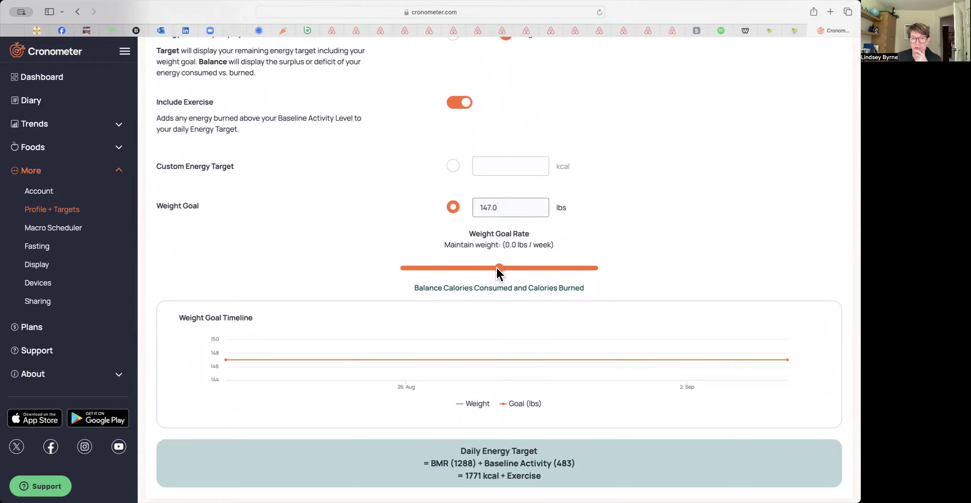
{"action": "left_click", "coordinate": [448, 268]}
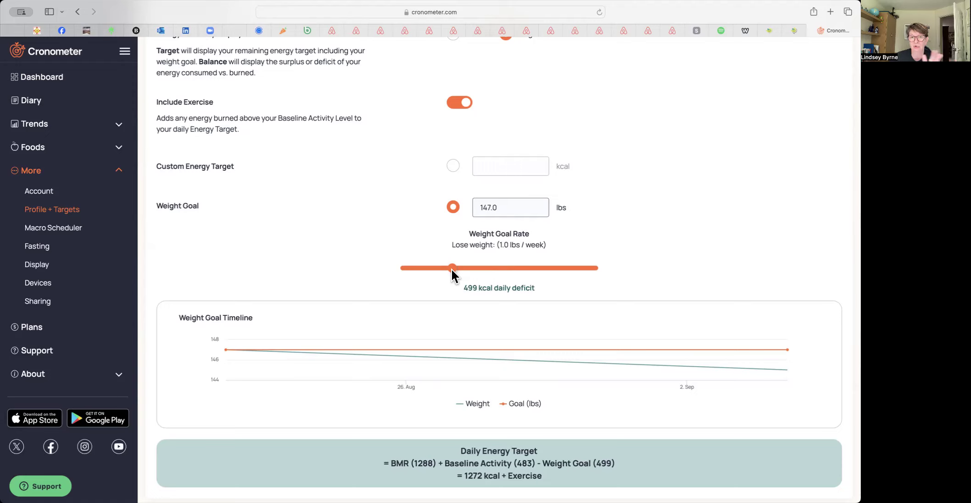
{"action": "left_click", "coordinate": [500, 268]}
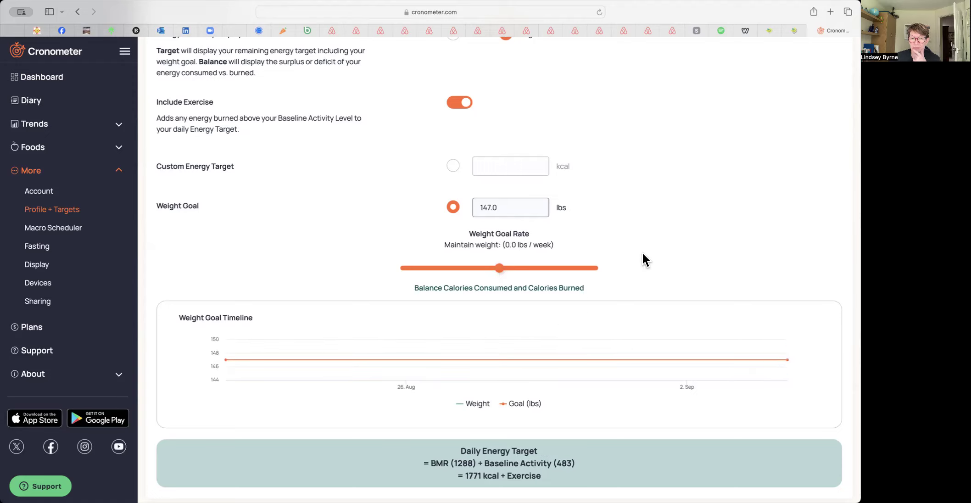
Switch the macro targets to Ratios for comparison, and return to Fixed Targets
{"action": "scroll", "coordinate": [643, 254], "scroll_direction": "down", "scroll_amount": 5}
{"action": "scroll", "coordinate": [642, 253], "scroll_direction": "down", "scroll_amount": 5}
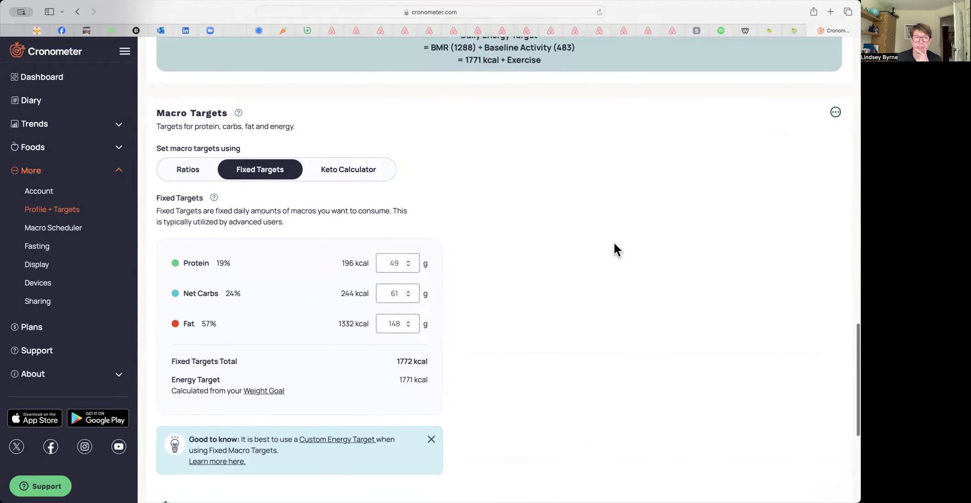
{"action": "scroll", "coordinate": [581, 242], "scroll_direction": "down", "scroll_amount": 1}
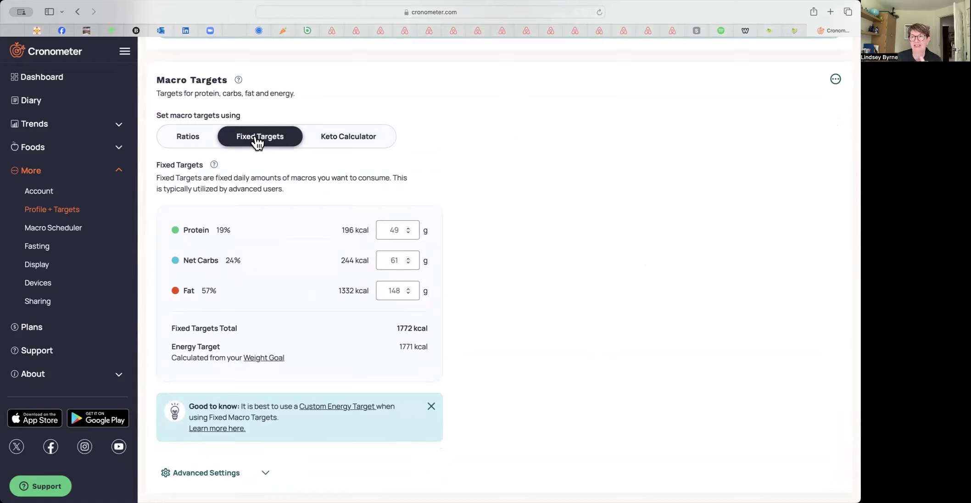
{"action": "left_click", "coordinate": [180, 139]}
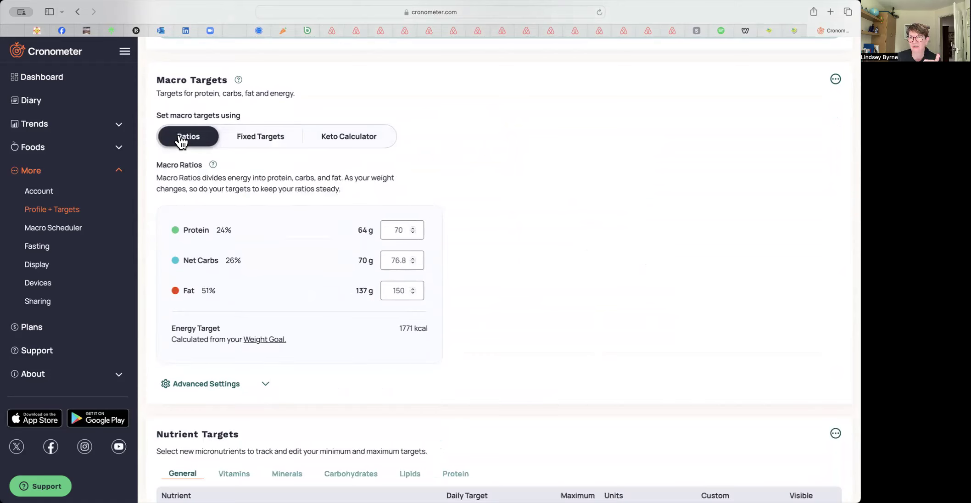
{"action": "left_click", "coordinate": [258, 140]}
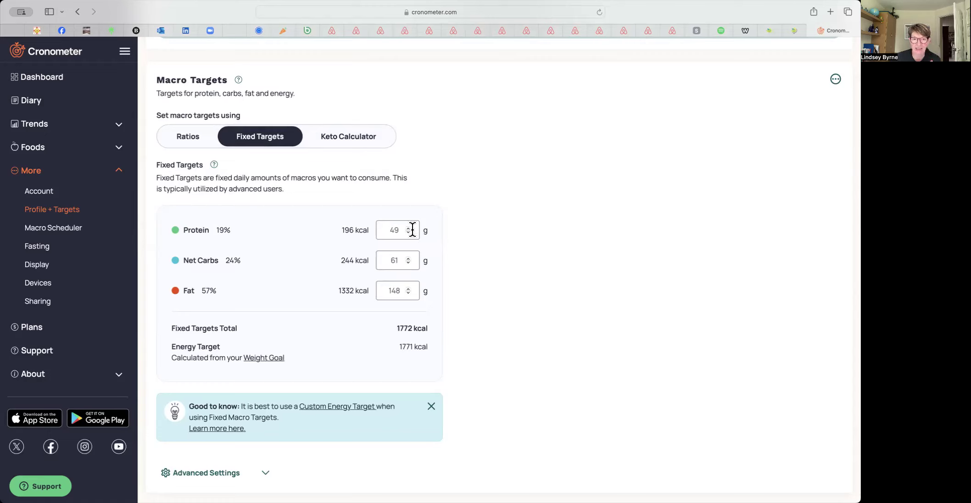
Lower the fixed protein target to 48 g, and set it back to 49 g
{"action": "double_click", "coordinate": [397, 229]}
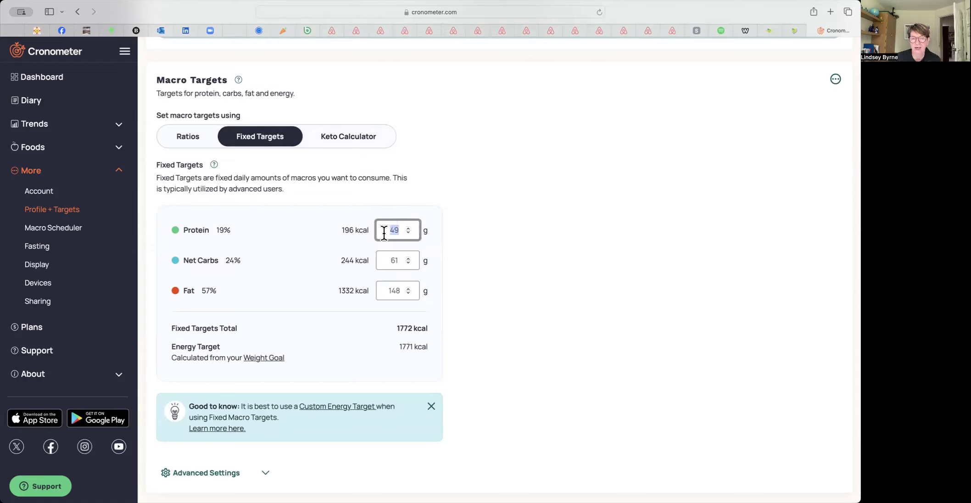
{"action": "left_click", "coordinate": [396, 232]}
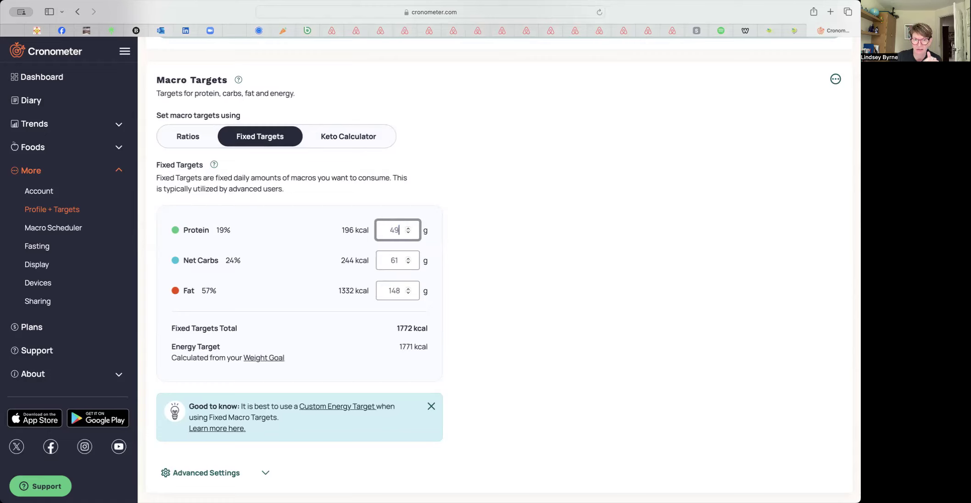
{"action": "left_click", "coordinate": [406, 231]}
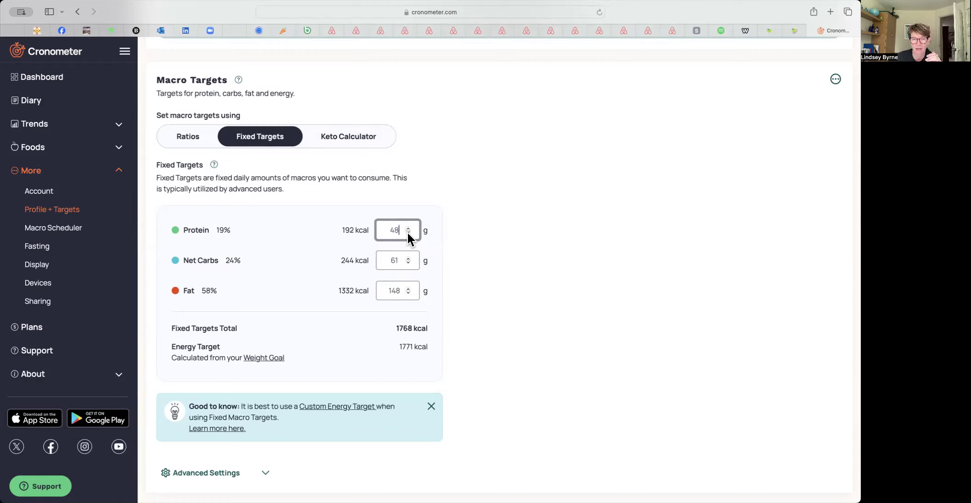
{"action": "left_click", "coordinate": [407, 225]}
{"action": "double_click", "coordinate": [386, 230]}
{"action": "type", "text": "49"}
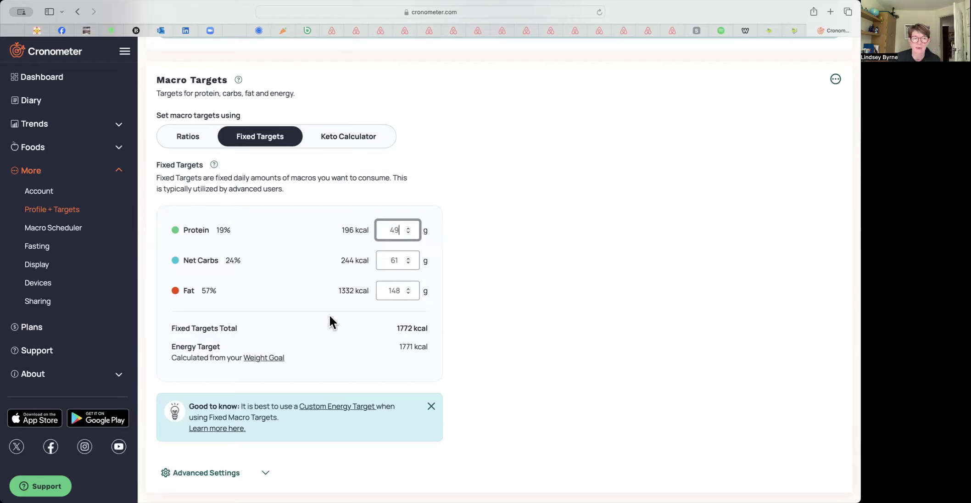
Highlight the Fat label and its percentage in the fixed macro targets to examine them, and clear the selection
{"action": "left_click_drag", "start_coordinate": [218, 290], "coordinate": [179, 290]}
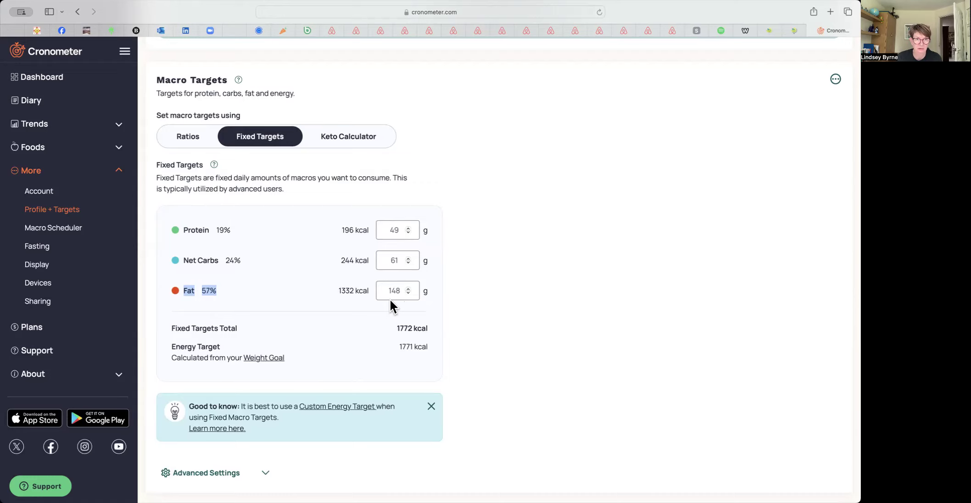
{"action": "left_click", "coordinate": [234, 288]}
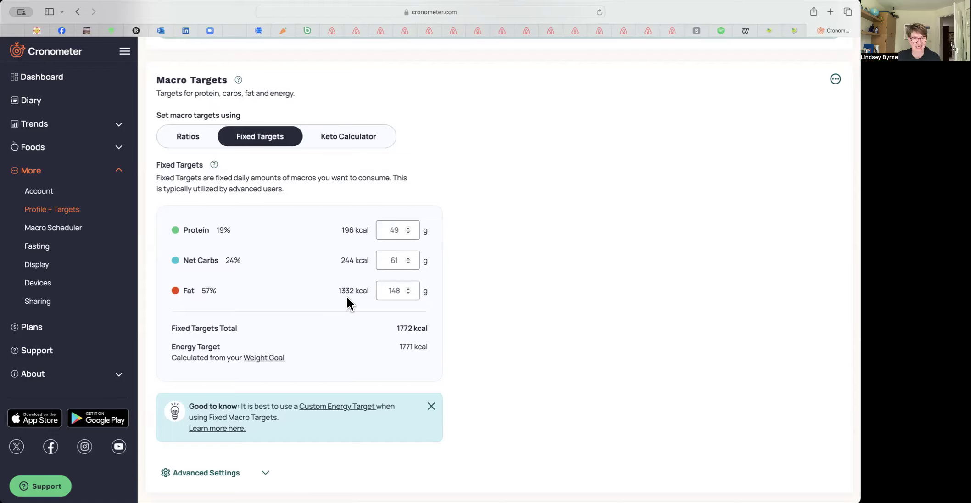
{"action": "left_click_drag", "start_coordinate": [220, 294], "coordinate": [179, 291]}
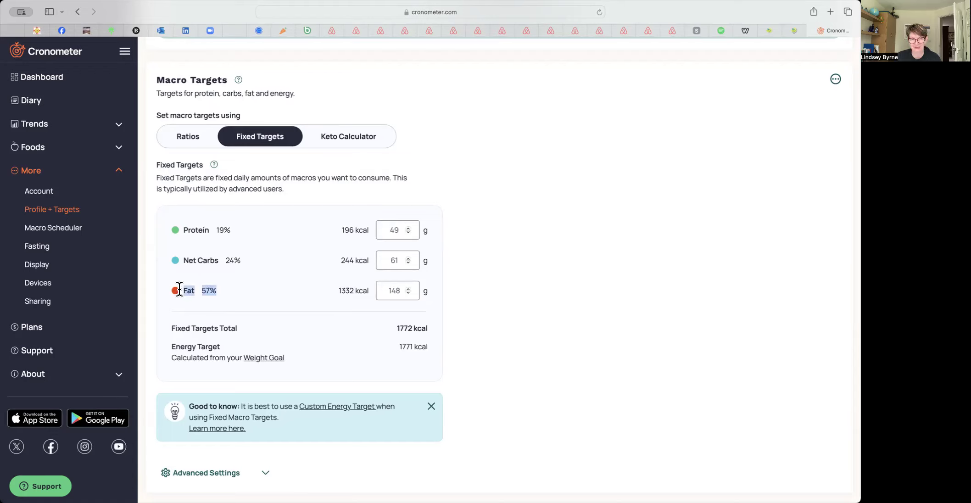
{"action": "left_click", "coordinate": [266, 292]}
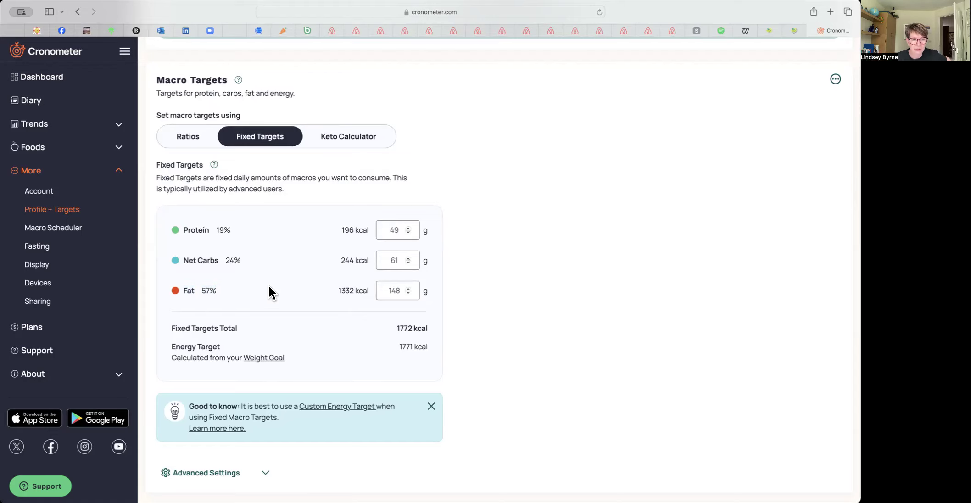
Examine the General nutrients in the Nutrient Targets section, with their daily targets, maximums and custom and visible options
{"action": "scroll", "coordinate": [269, 288], "scroll_direction": "down", "scroll_amount": 5}
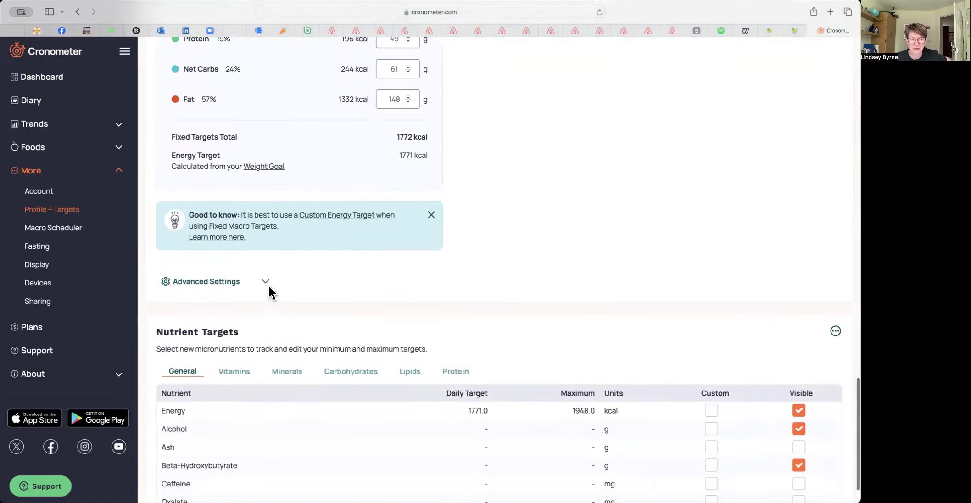
{"action": "scroll", "coordinate": [269, 292], "scroll_direction": "down", "scroll_amount": 2}
{"action": "scroll", "coordinate": [268, 286], "scroll_direction": "up", "scroll_amount": 1}
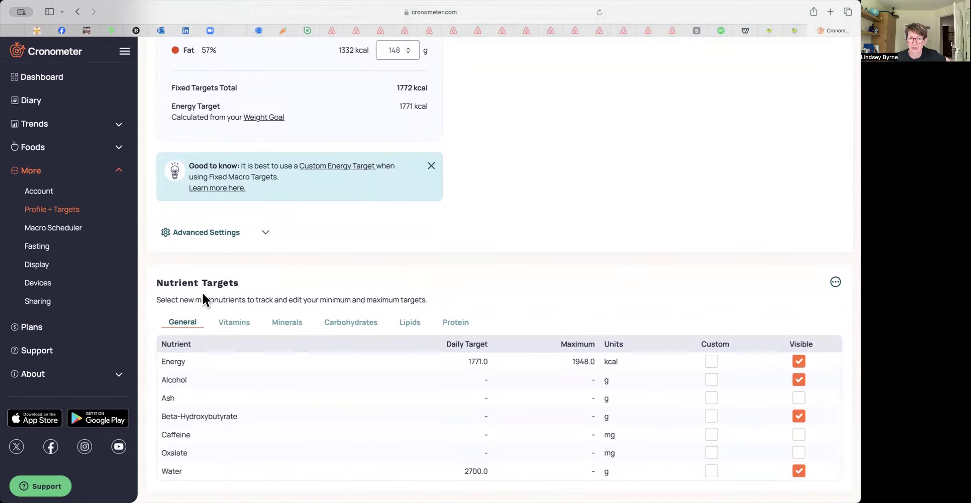
{"action": "mouse_move", "coordinate": [237, 362]}
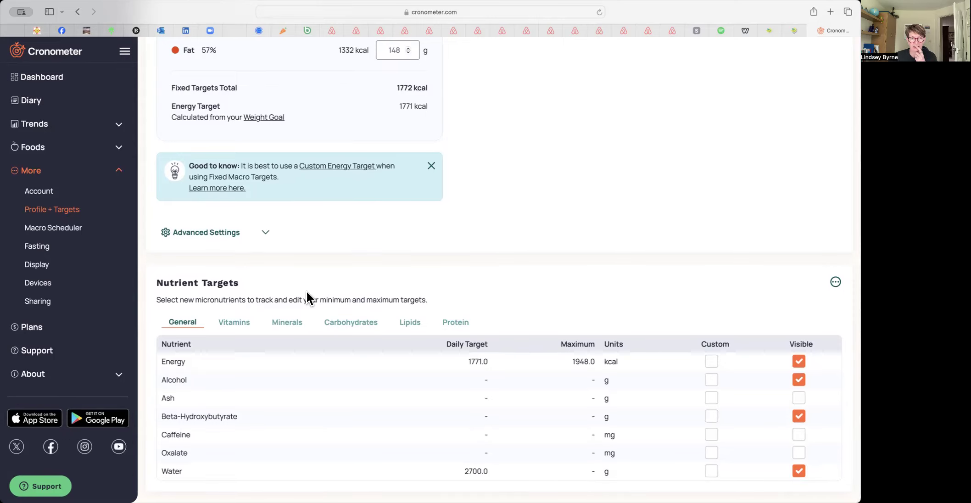
Show the Vitamins nutrient targets and examine the whole list, including which vitamins use custom targets and which are visible
{"action": "left_click", "coordinate": [231, 326]}
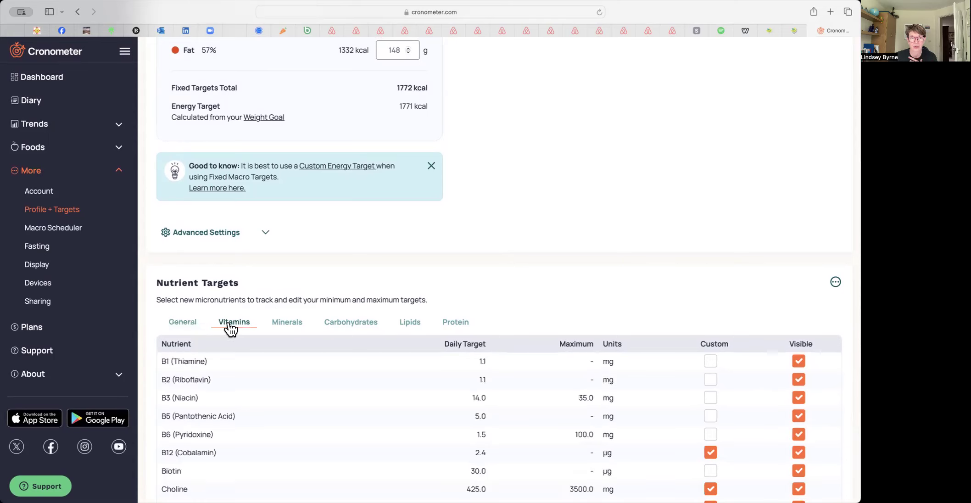
{"action": "scroll", "coordinate": [399, 323], "scroll_direction": "down", "scroll_amount": 1}
{"action": "scroll", "coordinate": [397, 320], "scroll_direction": "down", "scroll_amount": 3}
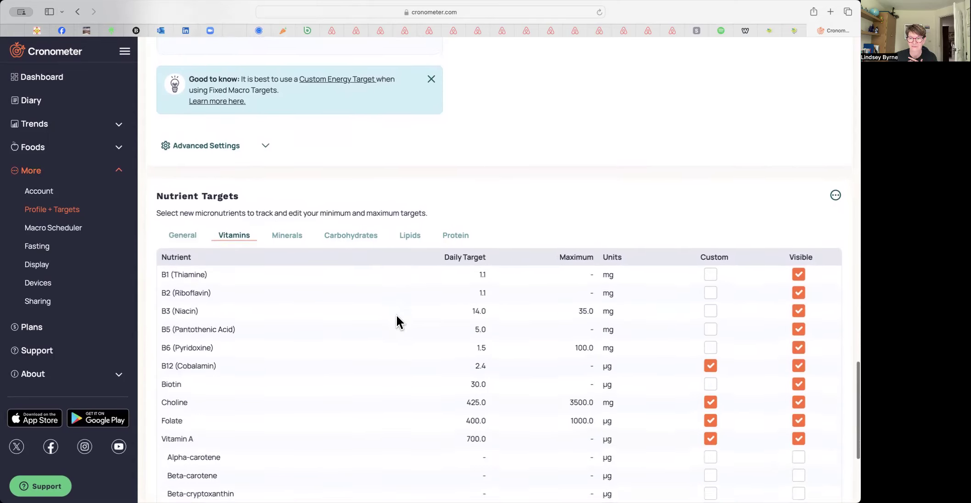
{"action": "scroll", "coordinate": [397, 320], "scroll_direction": "down", "scroll_amount": 3}
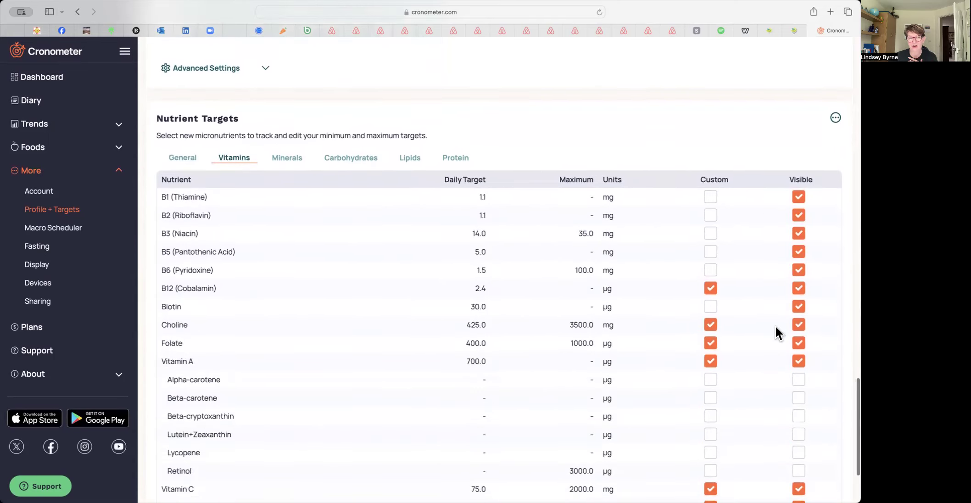
{"action": "scroll", "coordinate": [806, 347], "scroll_direction": "down", "scroll_amount": 1}
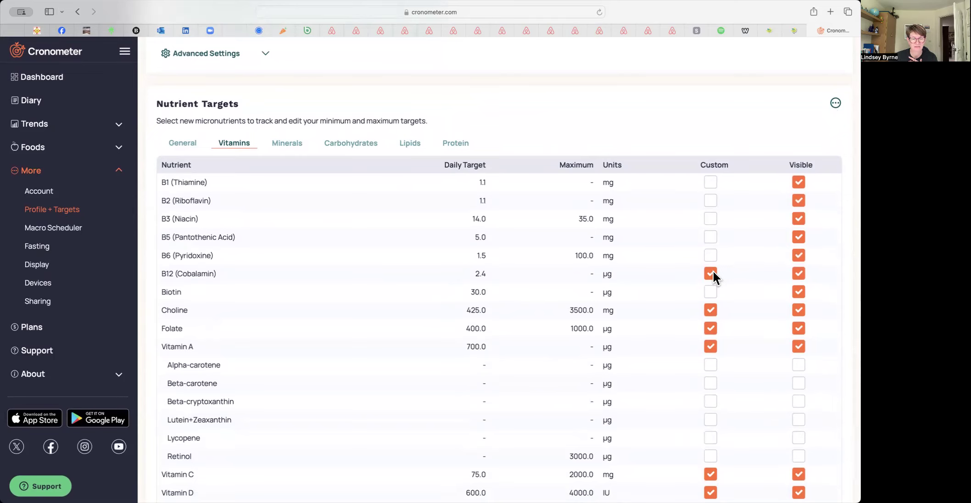
{"action": "scroll", "coordinate": [712, 270], "scroll_direction": "down", "scroll_amount": 5}
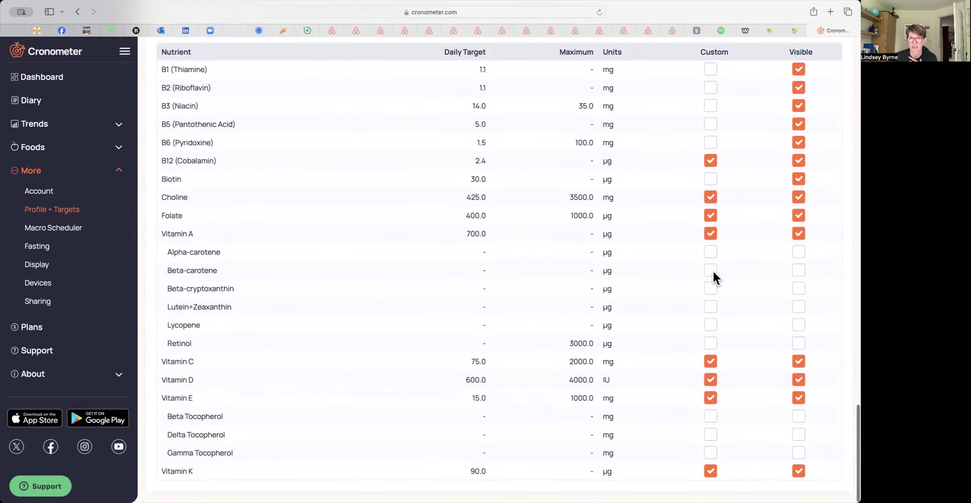
{"action": "scroll", "coordinate": [712, 269], "scroll_direction": "up", "scroll_amount": 3}
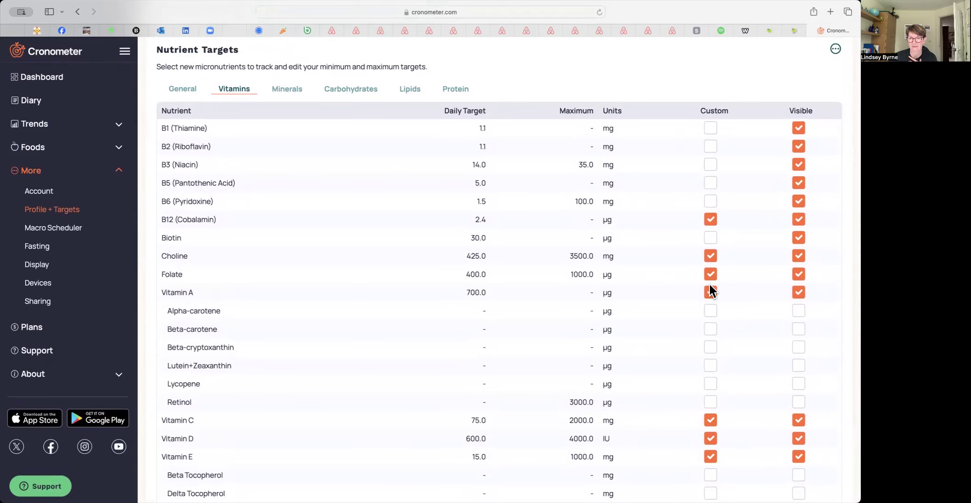
{"action": "scroll", "coordinate": [710, 294], "scroll_direction": "down", "scroll_amount": 3}
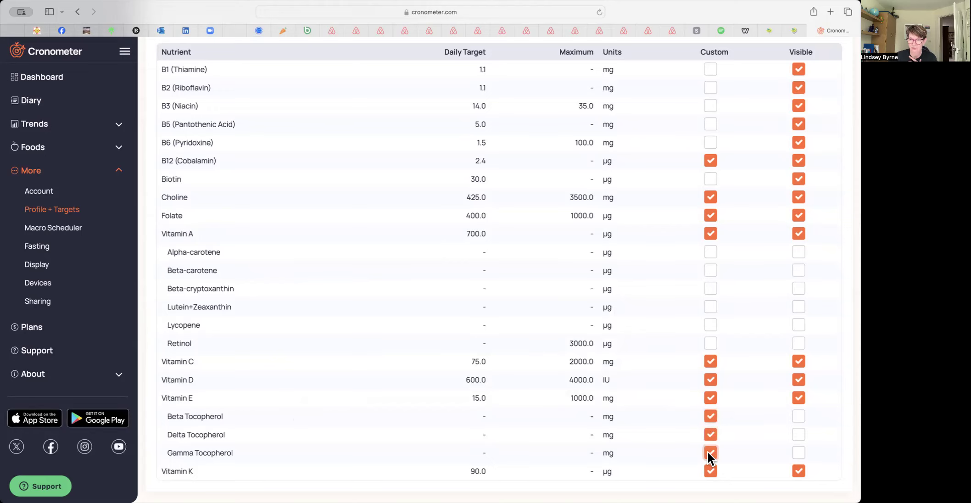
Turn off the Custom option for Beta, Delta and Gamma Tocopherol in the Vitamins nutrient targets
{"action": "left_click", "coordinate": [711, 434]}
{"action": "left_click", "coordinate": [710, 416]}
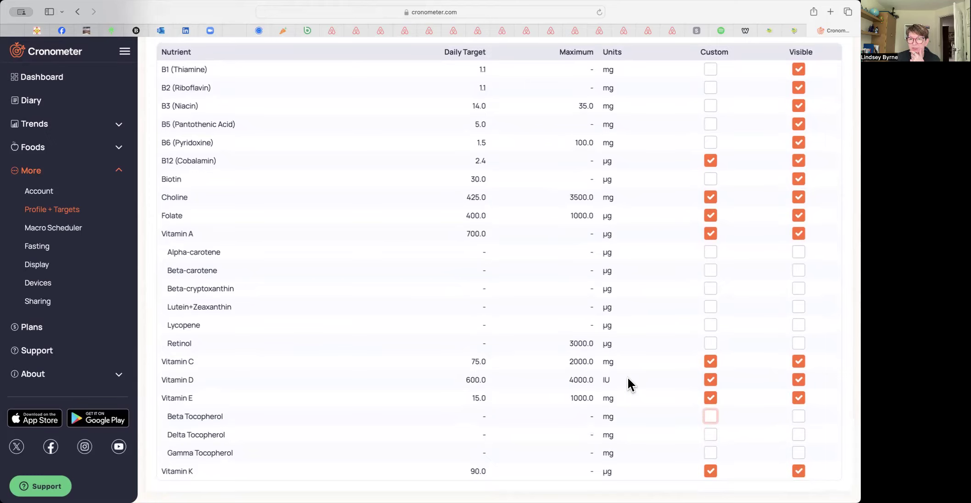
{"action": "scroll", "coordinate": [625, 375], "scroll_direction": "up", "scroll_amount": 10}
{"action": "scroll", "coordinate": [625, 373], "scroll_direction": "down", "scroll_amount": 10}
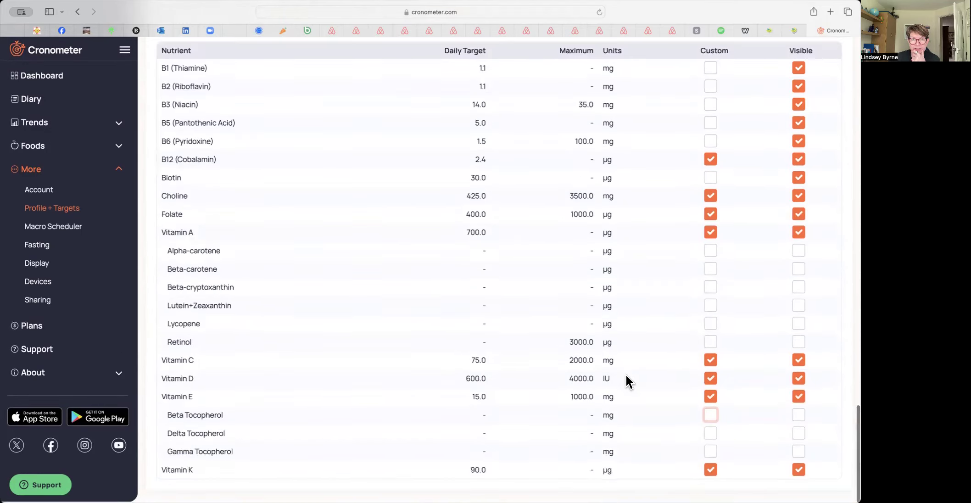
Examine the Minerals, Carbohydrates and Lipids nutrient targets one after another, checking their custom and visible options
{"action": "scroll", "coordinate": [625, 373], "scroll_direction": "up", "scroll_amount": 3}
{"action": "left_click", "coordinate": [283, 96]}
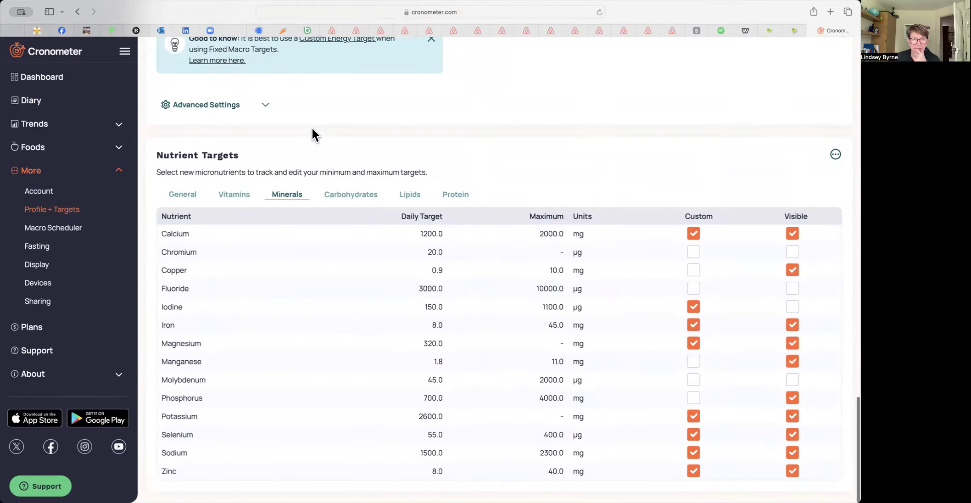
{"action": "left_click", "coordinate": [347, 201]}
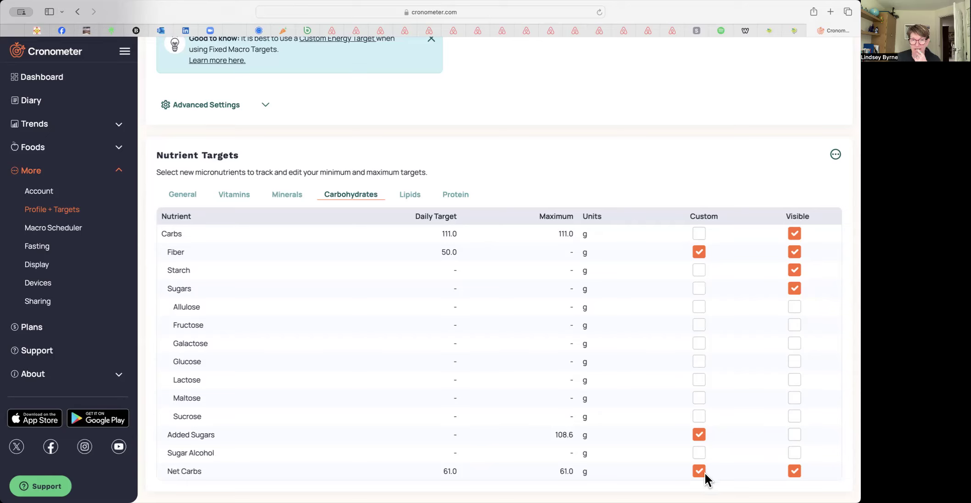
{"action": "left_click", "coordinate": [407, 197]}
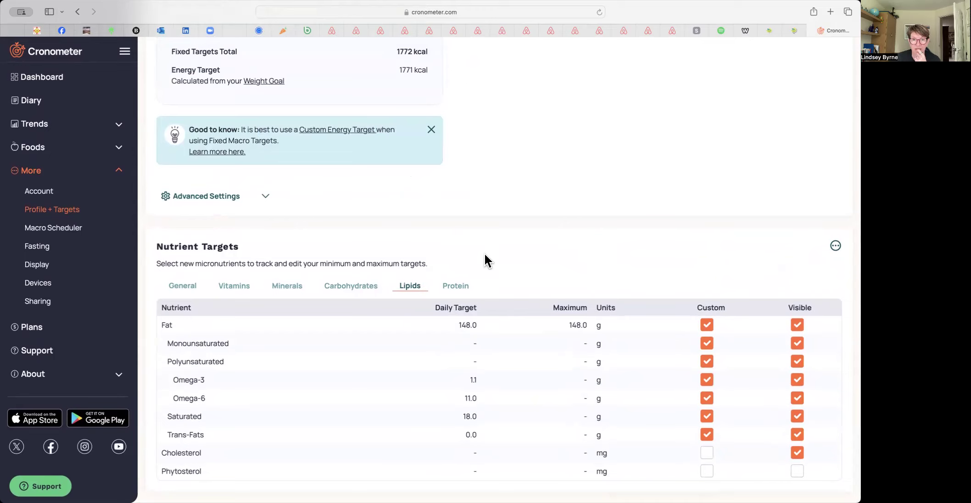
Show the Protein nutrient targets and examine the full list of amino acids with their custom and visible options
{"action": "left_click", "coordinate": [456, 287]}
{"action": "scroll", "coordinate": [563, 268], "scroll_direction": "down", "scroll_amount": 5}
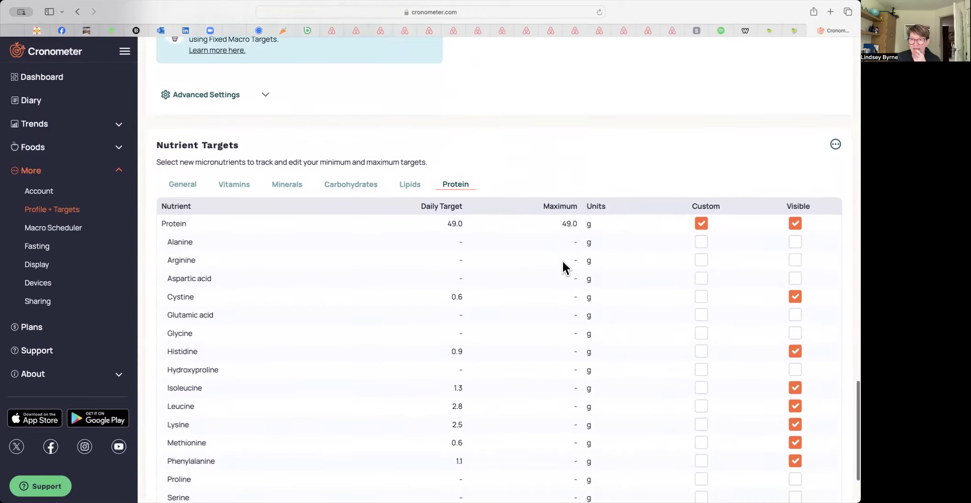
{"action": "scroll", "coordinate": [562, 267], "scroll_direction": "down", "scroll_amount": 2}
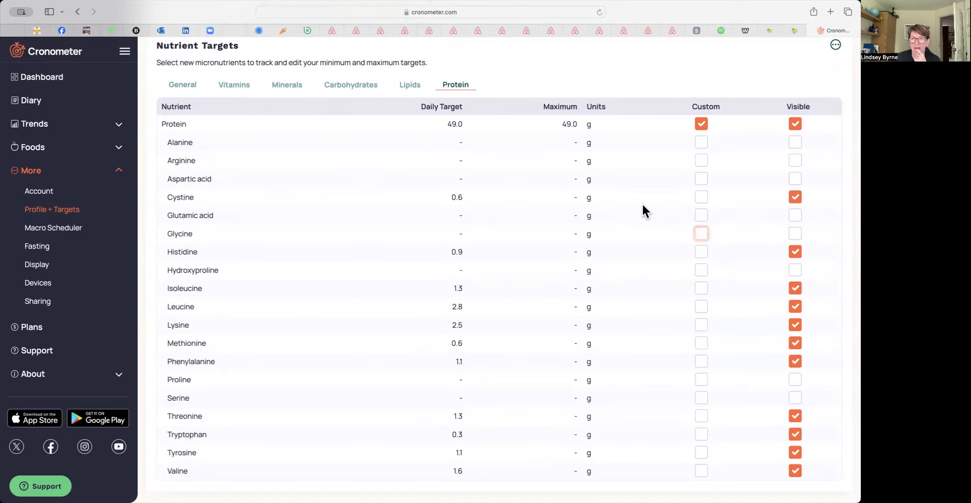
{"action": "scroll", "coordinate": [645, 210], "scroll_direction": "up", "scroll_amount": 3}
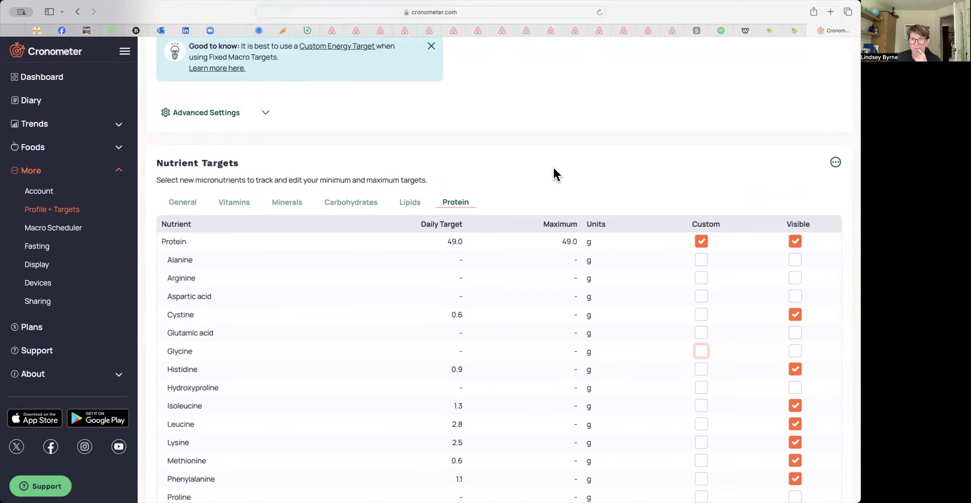
{"action": "scroll", "coordinate": [554, 175], "scroll_direction": "down", "scroll_amount": 2}
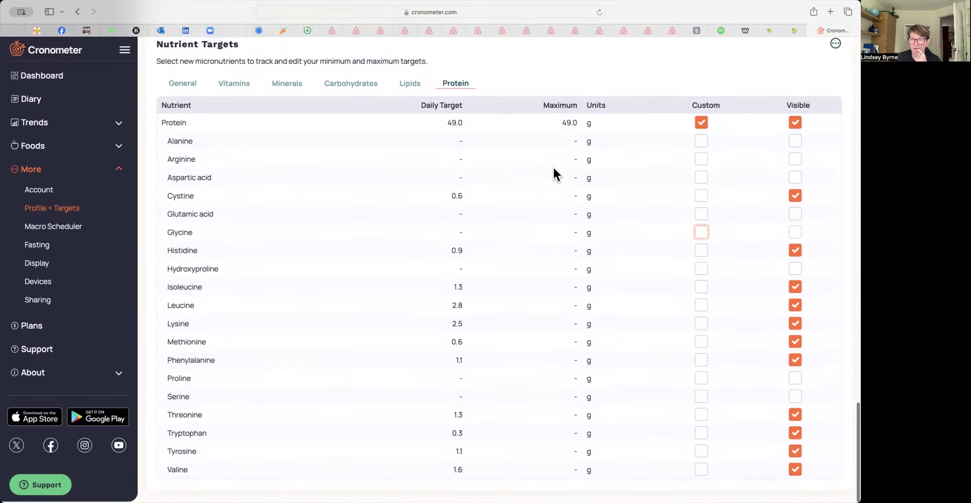
Return to the Profile section at the start of the Profile and Targets page
{"action": "scroll", "coordinate": [554, 174], "scroll_direction": "up", "scroll_amount": 5}
{"action": "scroll", "coordinate": [554, 174], "scroll_direction": "up", "scroll_amount": 12}
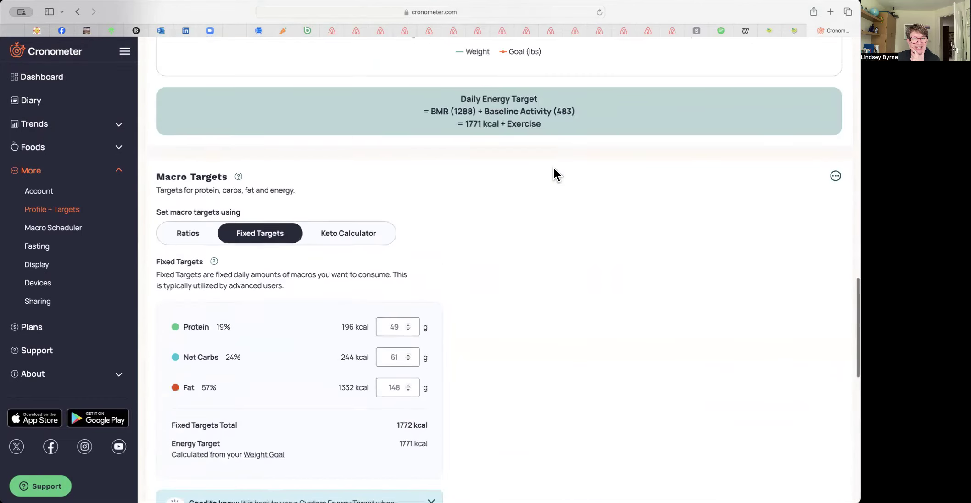
{"action": "scroll", "coordinate": [553, 169], "scroll_direction": "up", "scroll_amount": 6}
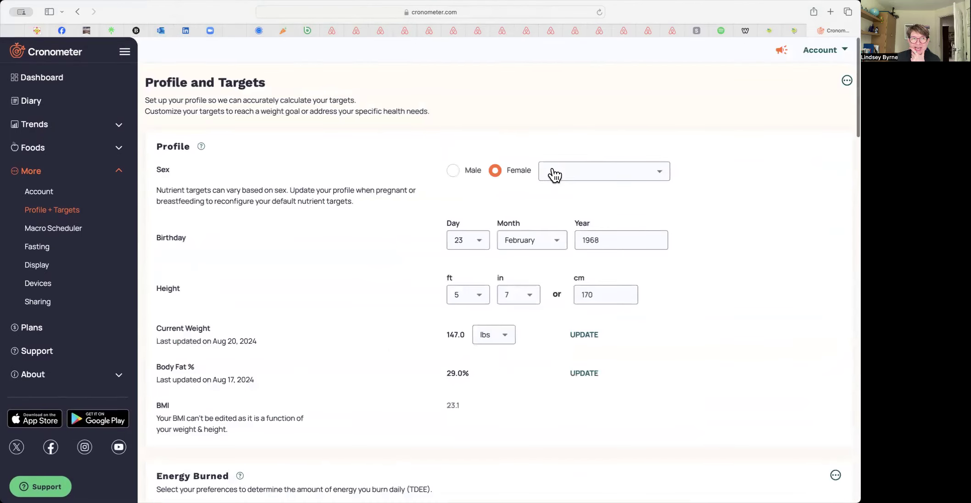